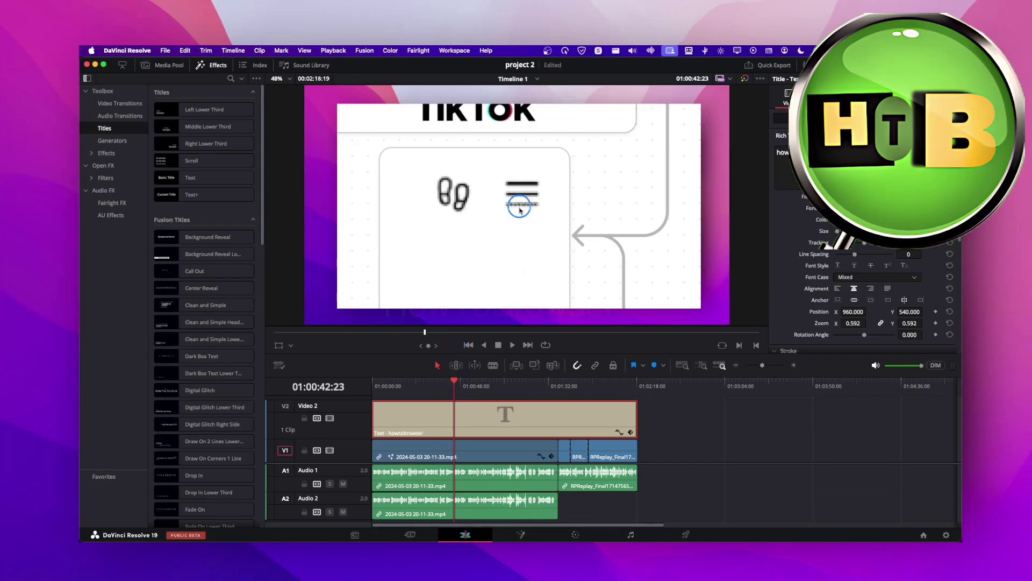
# Step: Lower the howtobrowser title's Composite Opacity in its clip Settings, aiming for about 70
pyautogui.press('Escape')
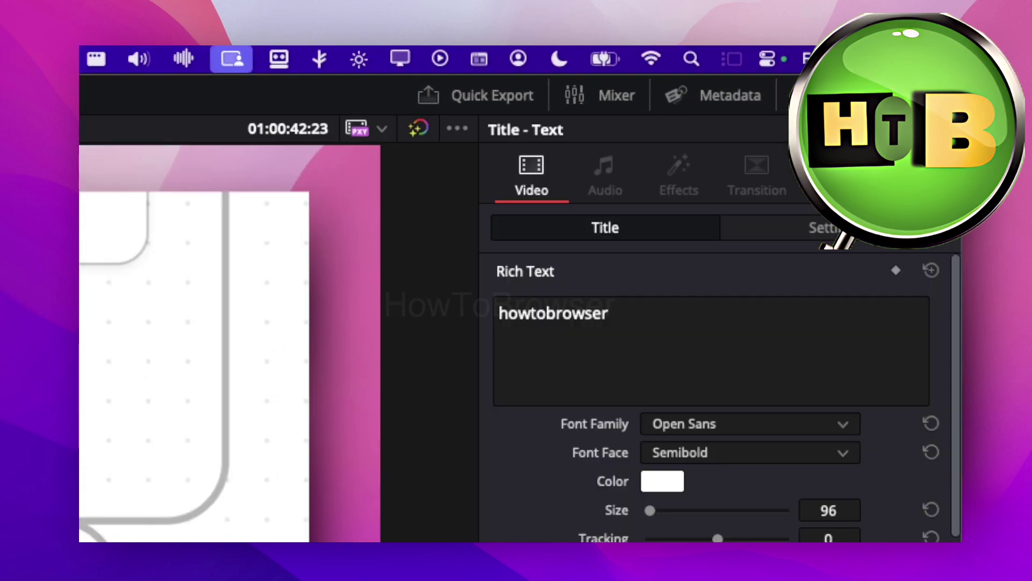
pyautogui.scroll(-5, 794, 295)
pyautogui.scroll(-5, 794, 295)
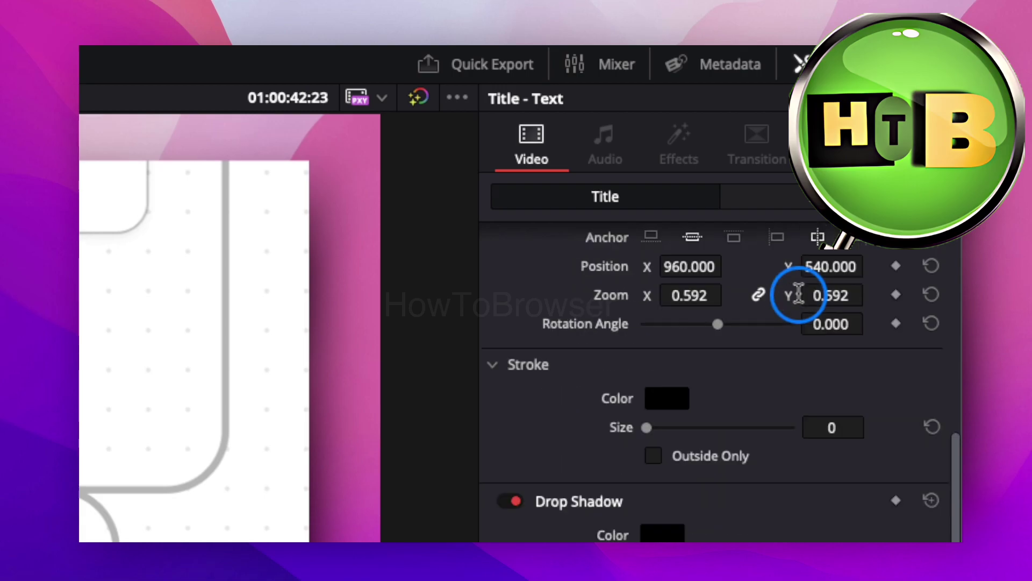
pyautogui.scroll(-5, 794, 294)
pyautogui.scroll(-3, 775, 300)
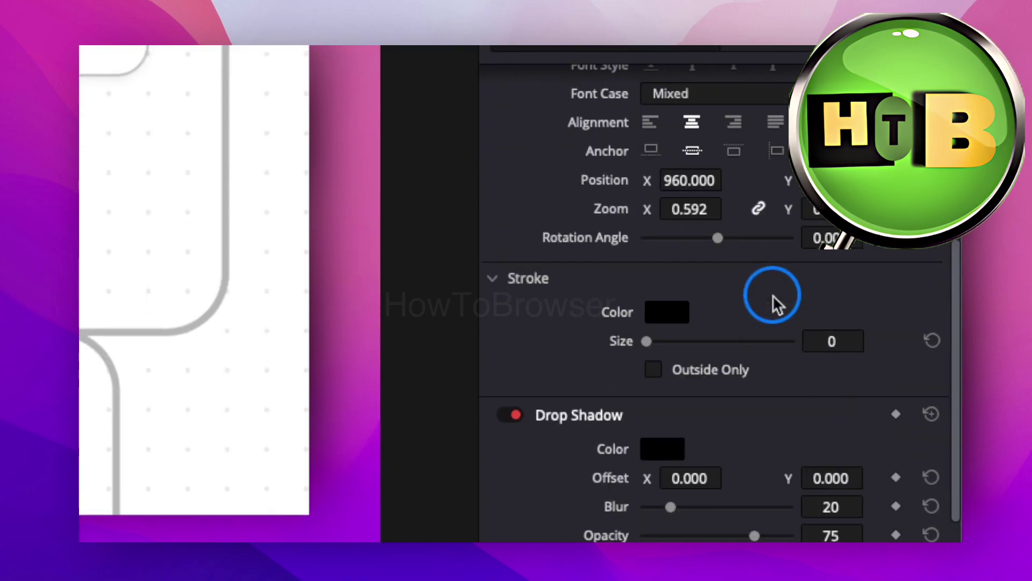
pyautogui.scroll(5, 774, 300)
pyautogui.scroll(4, 775, 300)
pyautogui.click(809, 226)
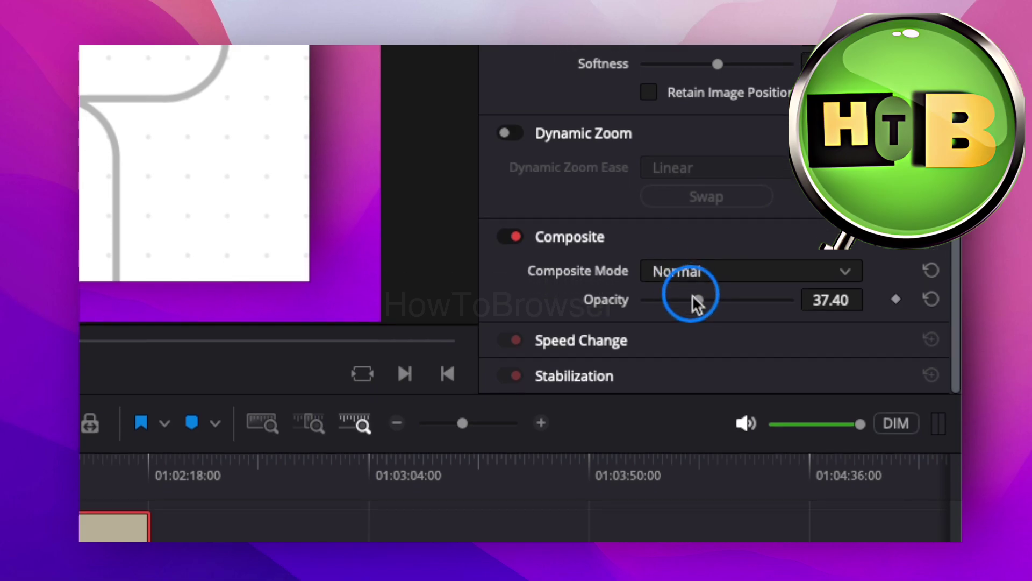
pyautogui.moveTo(856, 315); pyautogui.dragTo(864, 316)
pyautogui.moveTo(716, 300); pyautogui.dragTo(750, 304)
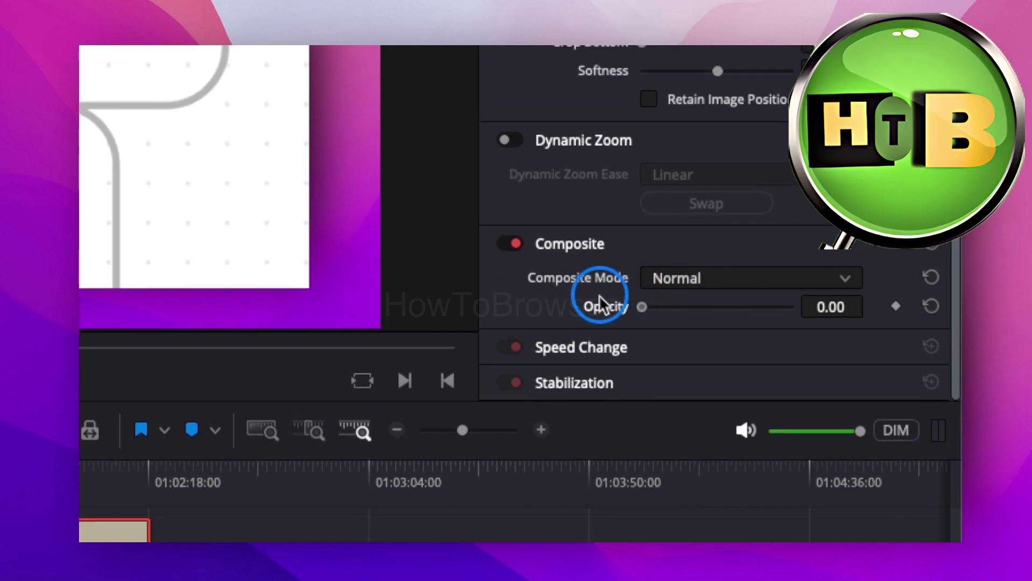
pyautogui.scroll(8, 654, 294)
pyautogui.scroll(3, 645, 274)
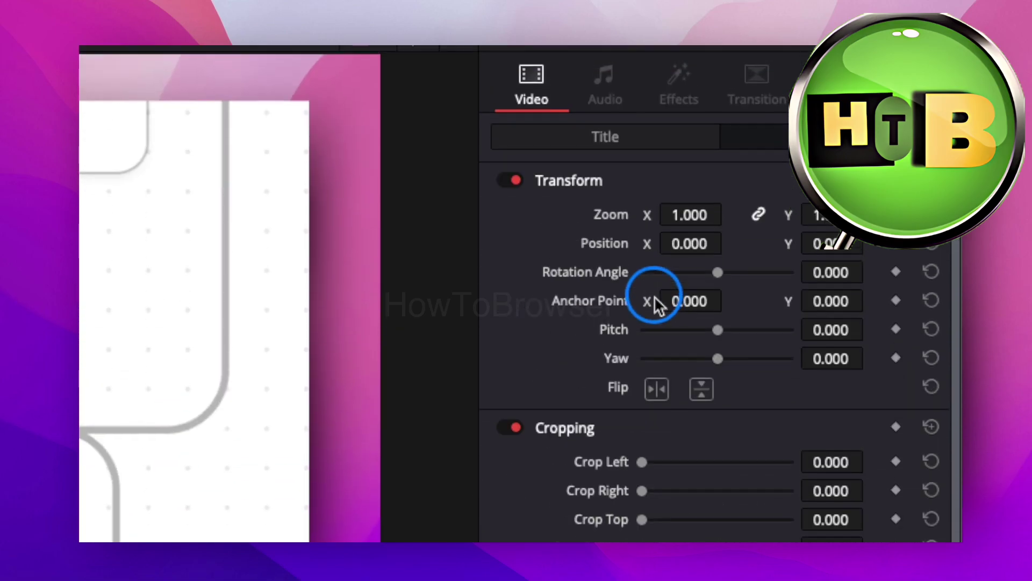
# Step: Change the howtobrowser title text colour to black
pyautogui.click(629, 234)
pyautogui.click(661, 296)
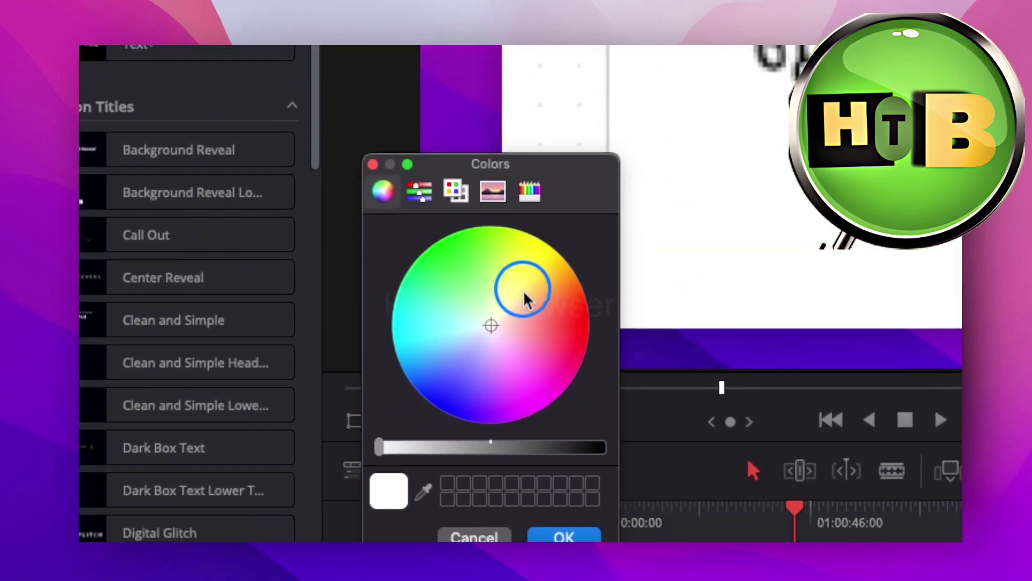
pyautogui.moveTo(491, 446); pyautogui.dragTo(603, 446)
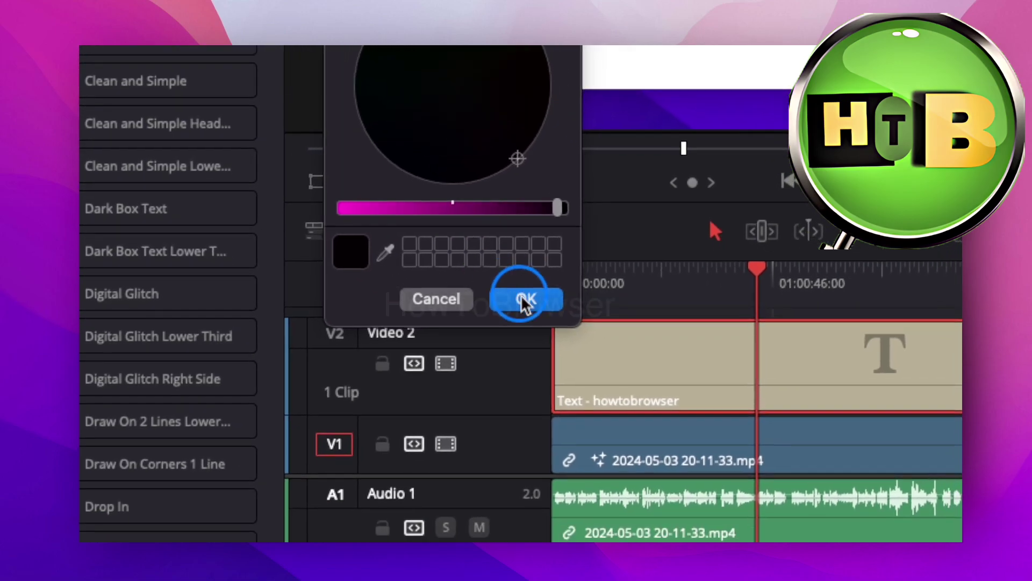
pyautogui.click(602, 534)
# Step: Enlarge the title text and lower its Composite Opacity to about 62
pyautogui.moveTo(653, 296); pyautogui.dragTo(706, 299)
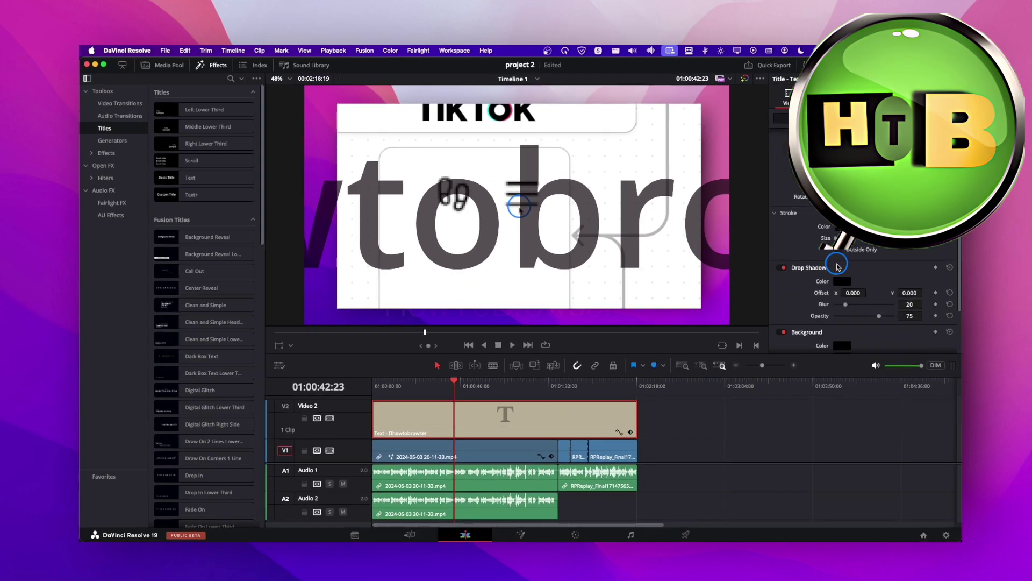
pyautogui.click(839, 265)
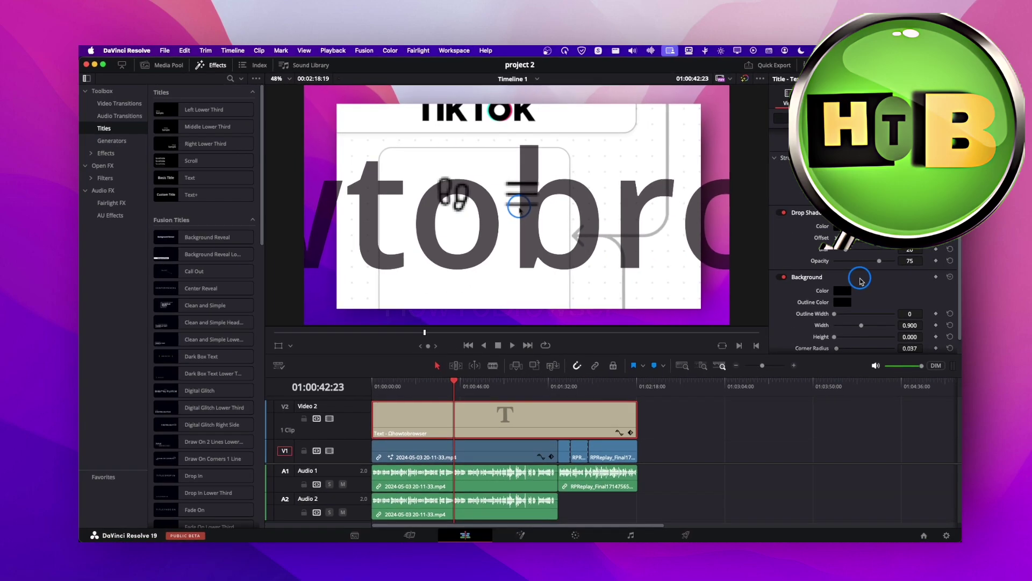
pyautogui.scroll(-2, 862, 280)
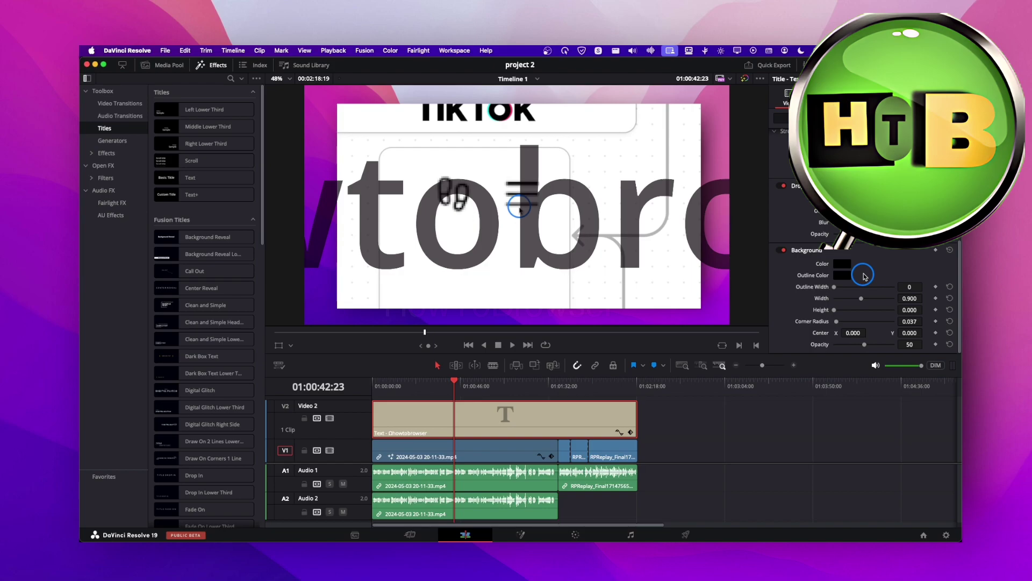
pyautogui.scroll(2, 863, 275)
pyautogui.scroll(-3, 862, 267)
pyautogui.scroll(-3, 862, 274)
pyautogui.scroll(-3, 863, 274)
pyautogui.scroll(-2, 863, 274)
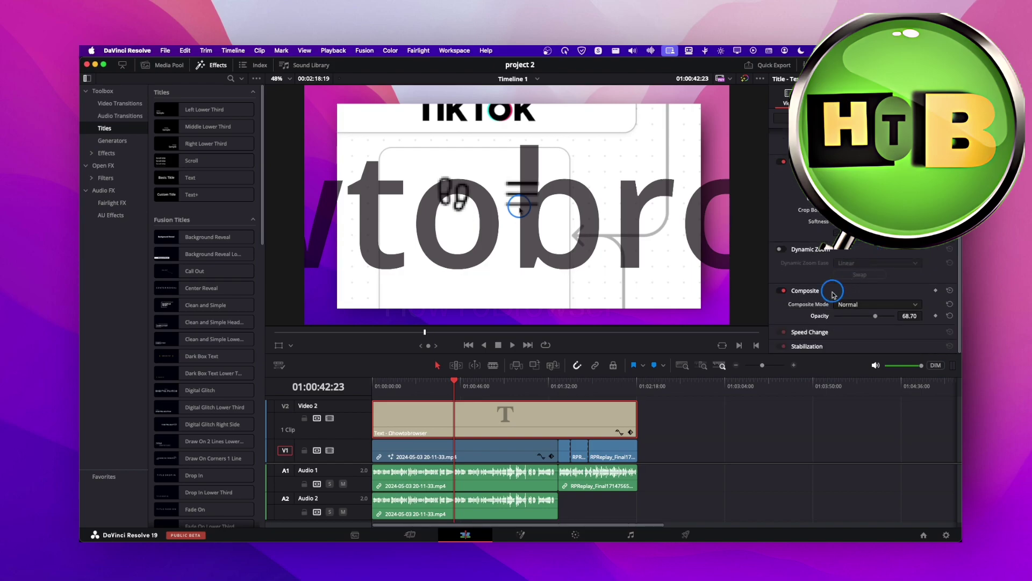
pyautogui.moveTo(874, 317); pyautogui.dragTo(871, 317)
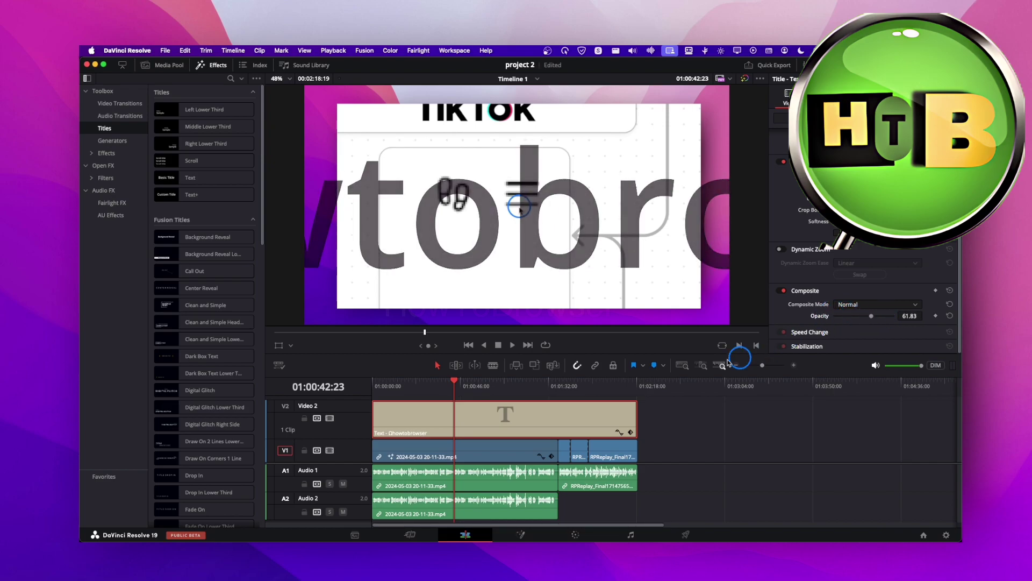
# Step: Enable Composite on the V1 video clip and raise its opacity to about 91
pyautogui.click(489, 456)
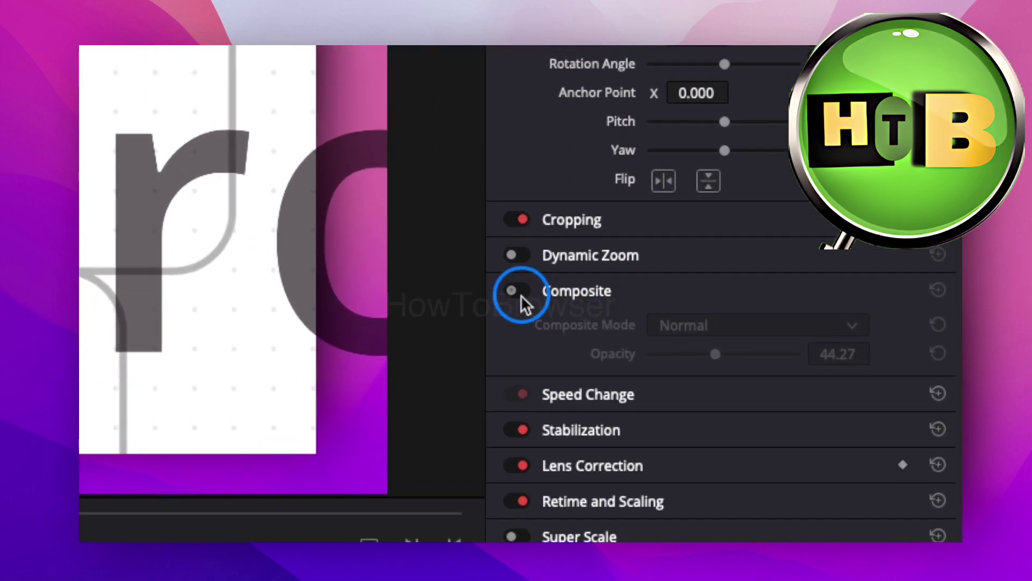
pyautogui.click(507, 293)
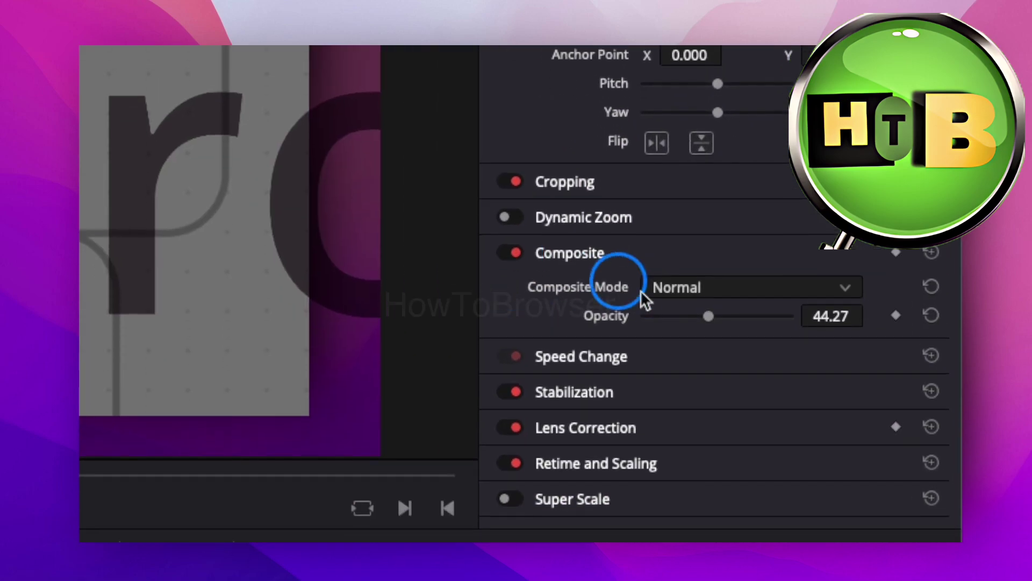
pyautogui.moveTo(708, 313); pyautogui.dragTo(780, 302)
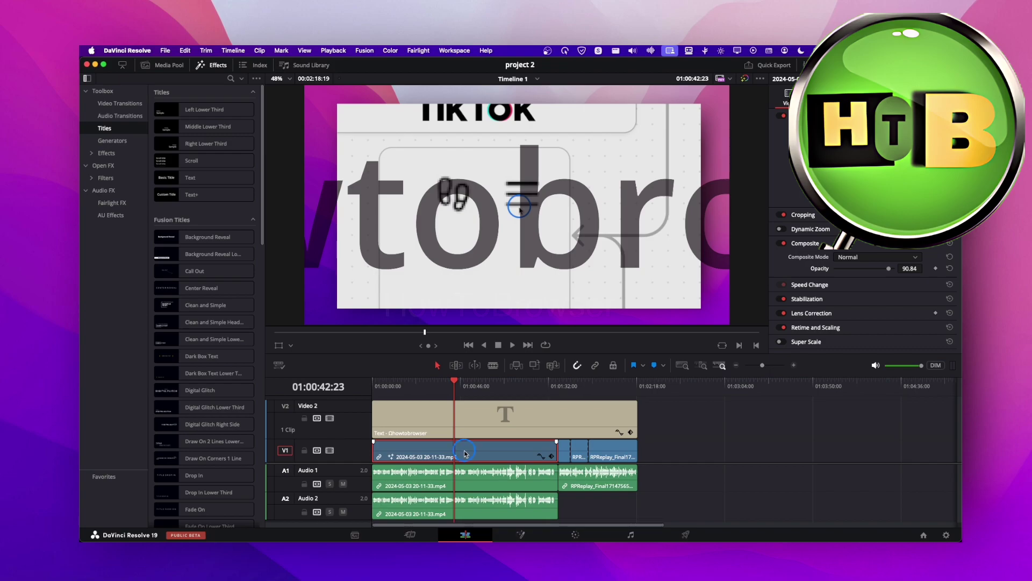
# Step: Open the V1 clip in Fusion and drop a Background node onto MediaIn1's link, creating Merge1
pyautogui.rightClick(467, 453)
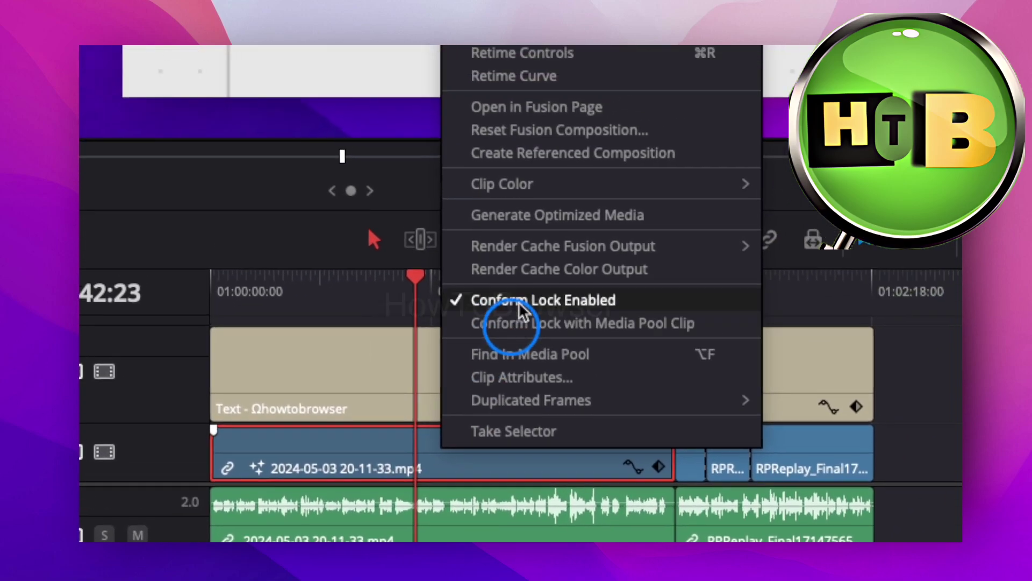
pyautogui.click(521, 295)
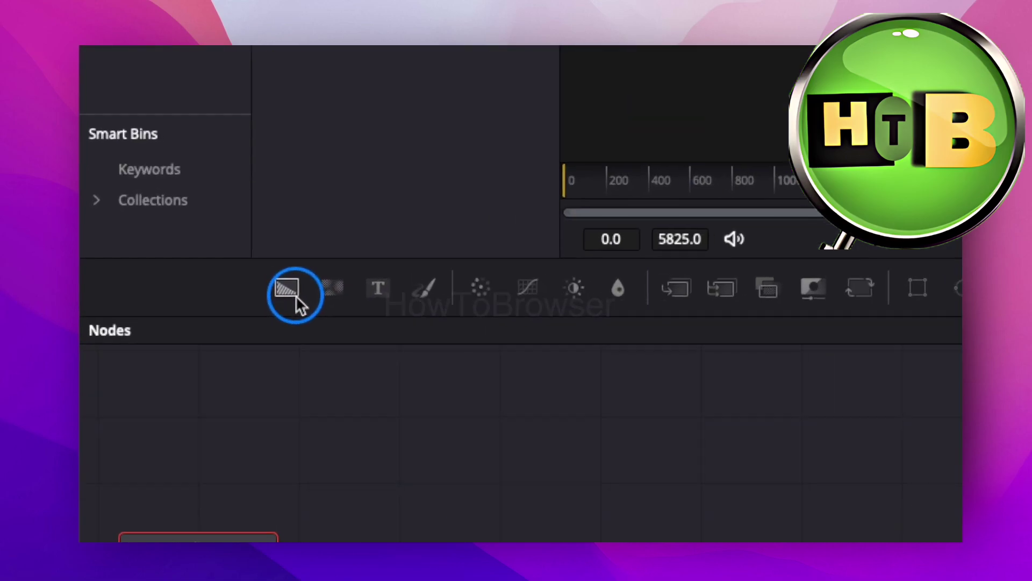
pyautogui.moveTo(164, 280); pyautogui.dragTo(239, 335)
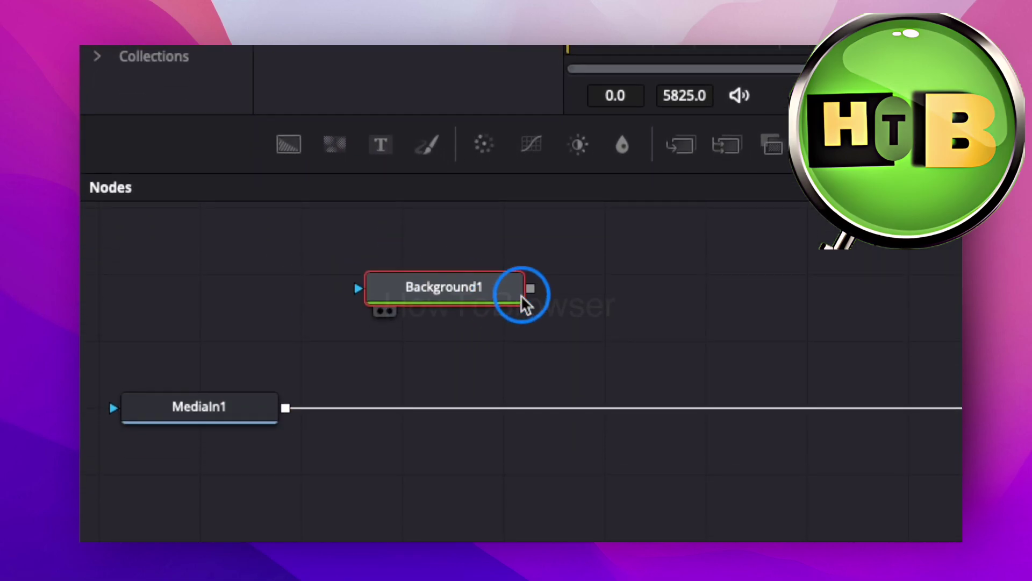
pyautogui.moveTo(528, 288); pyautogui.dragTo(287, 295)
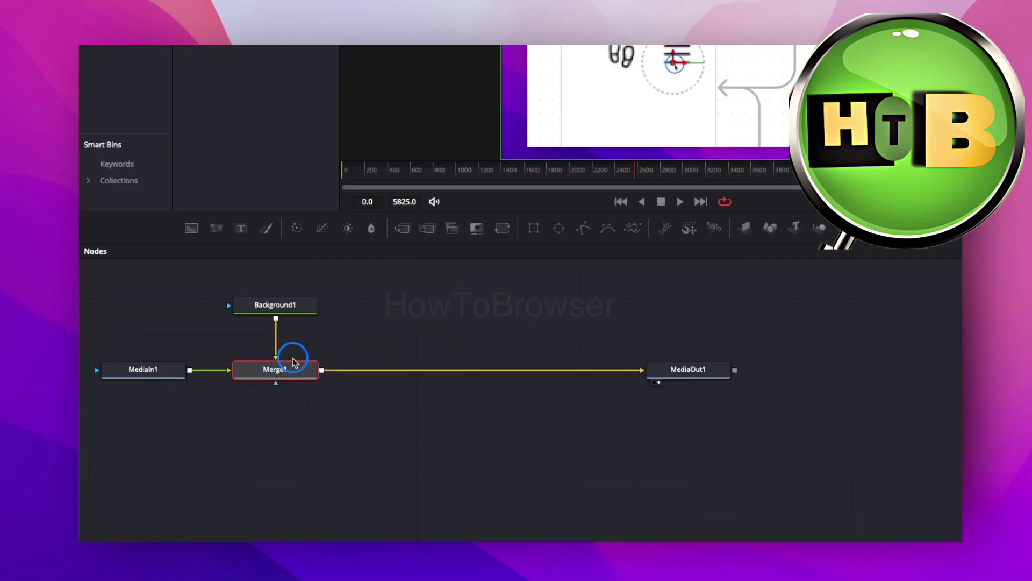
# Step: Inspect Merge1's settings and Background1's General, Color and Image settings
pyautogui.click(293, 357)
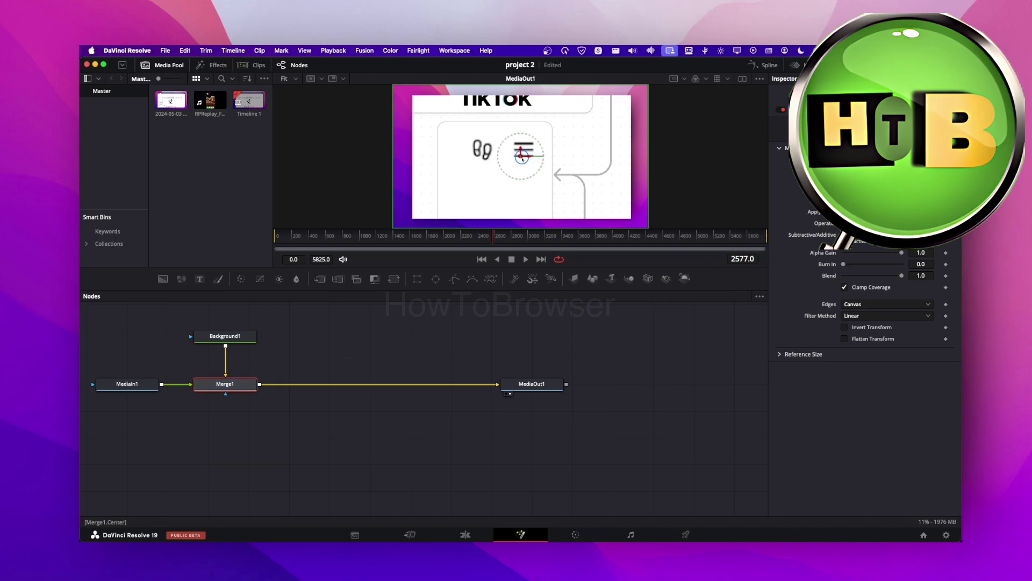
pyautogui.click(840, 243)
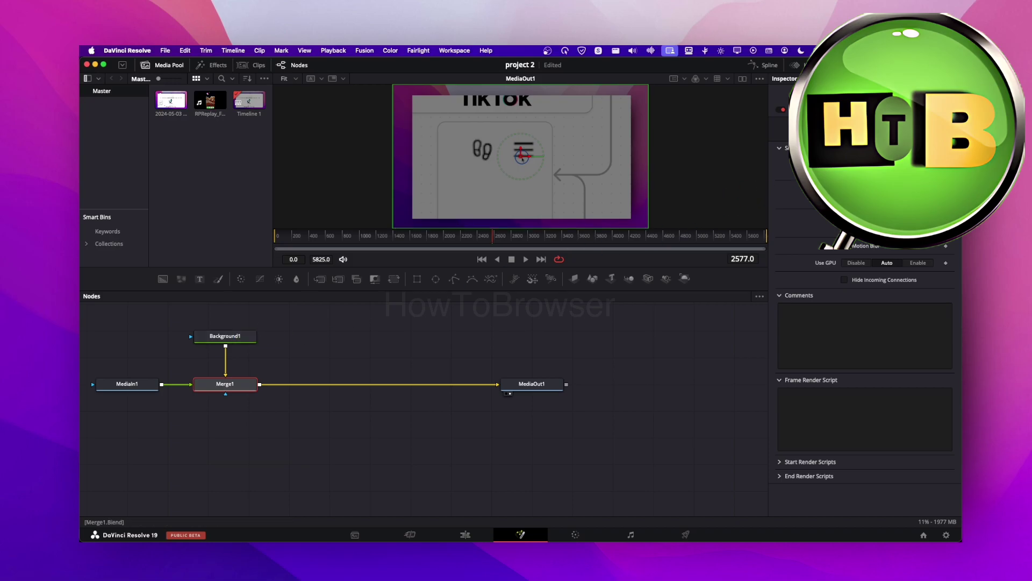
pyautogui.click(225, 336)
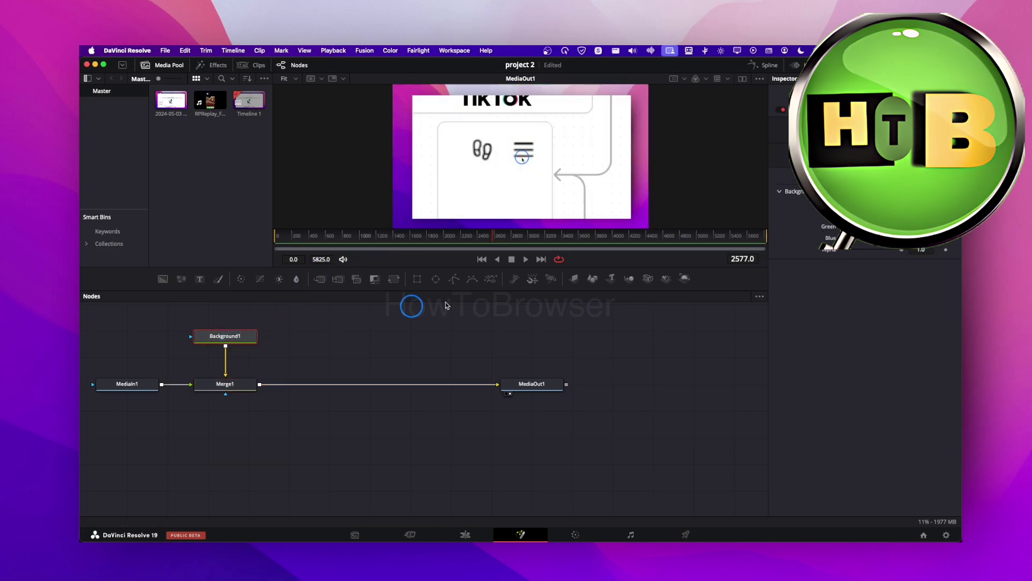
pyautogui.click(936, 91)
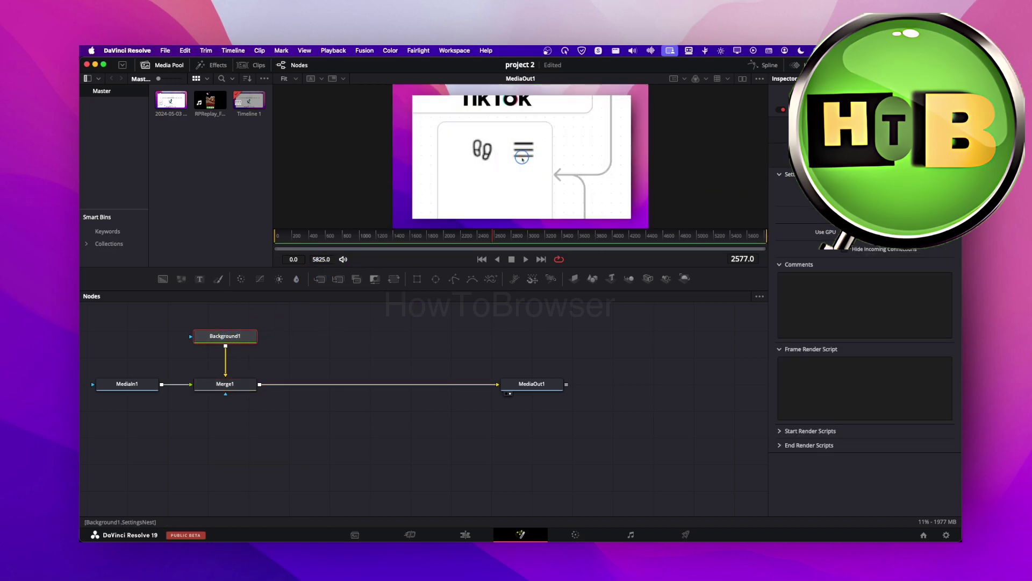
pyautogui.click(903, 91)
pyautogui.click(919, 90)
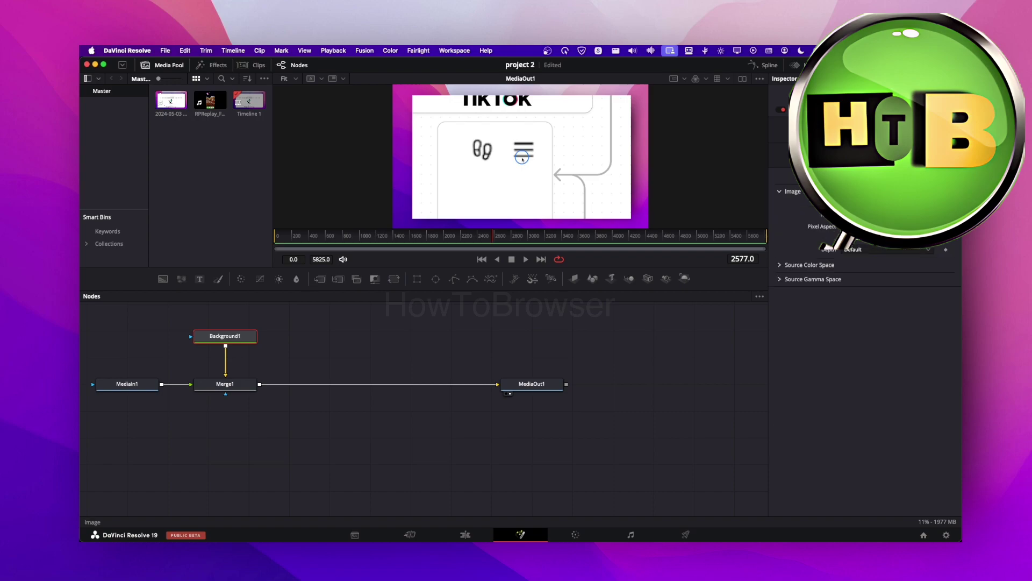
pyautogui.click(936, 90)
pyautogui.click(903, 90)
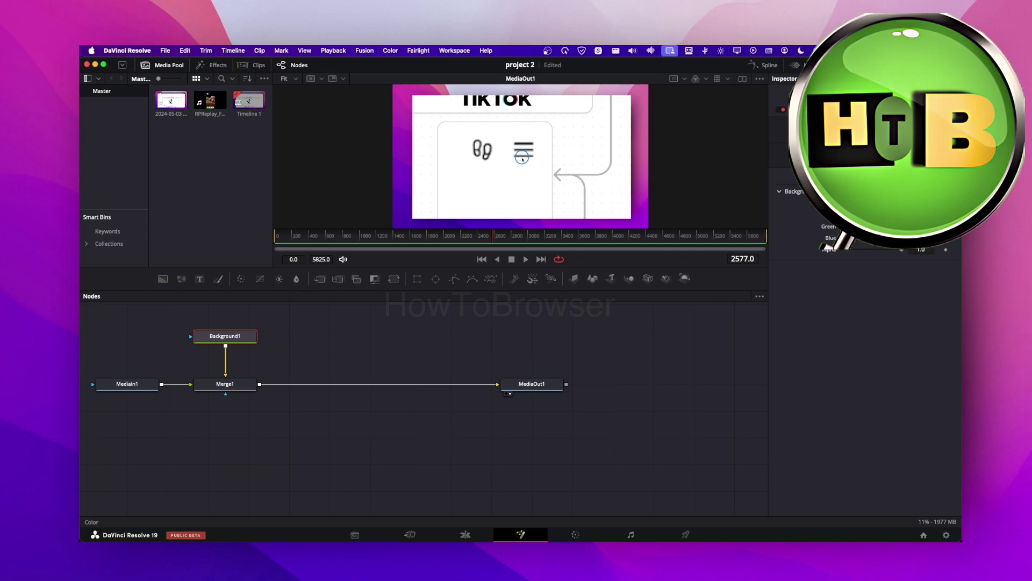
# Step: Review Merge1's blending controls, then lower Background1's alpha slightly to 0.969
pyautogui.click(244, 381)
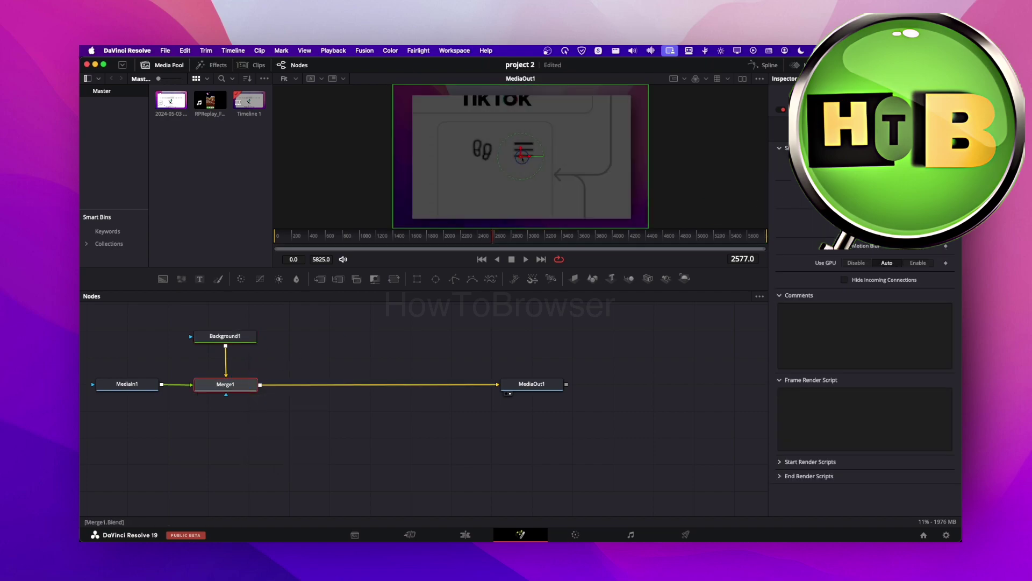
pyautogui.click(883, 90)
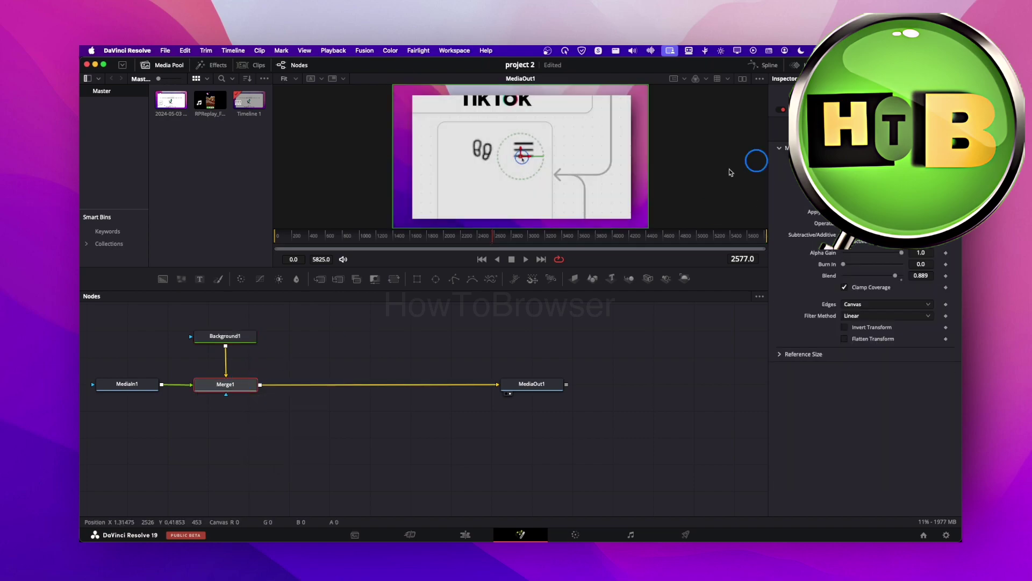
pyautogui.click(212, 335)
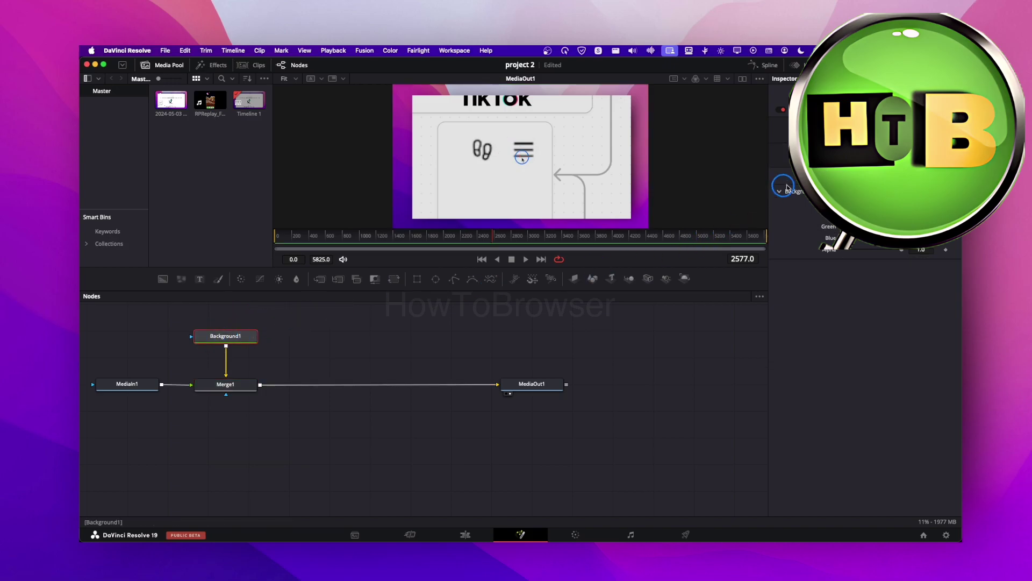
pyautogui.click(825, 247)
pyautogui.click(825, 247)
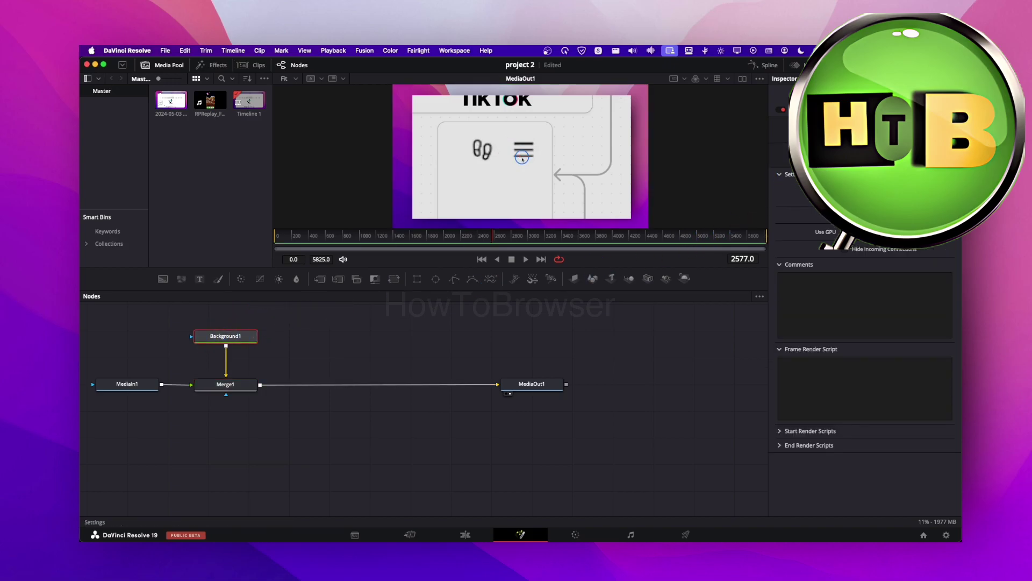
pyautogui.click(826, 246)
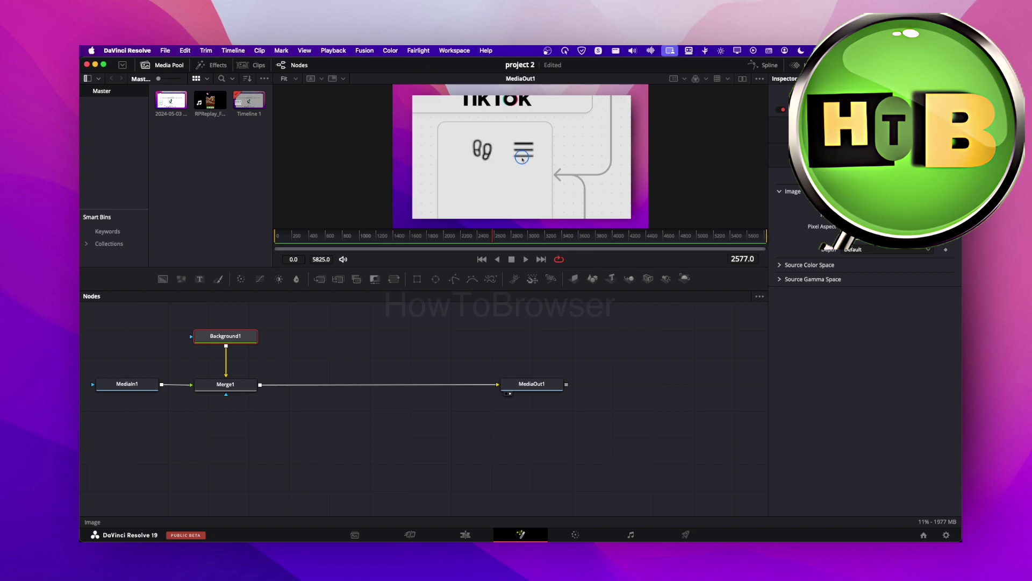
pyautogui.click(827, 246)
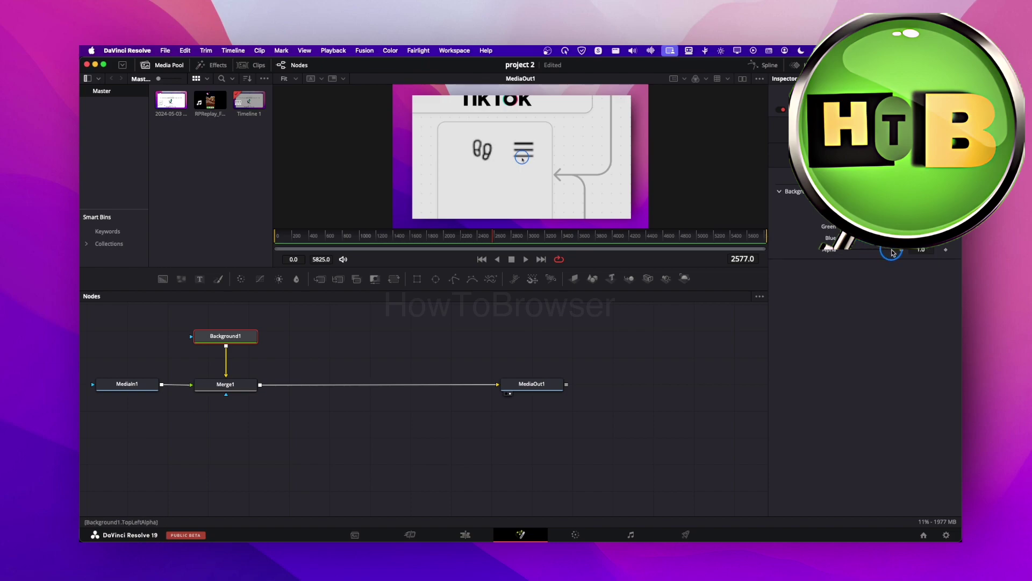
pyautogui.moveTo(892, 252); pyautogui.dragTo(849, 253)
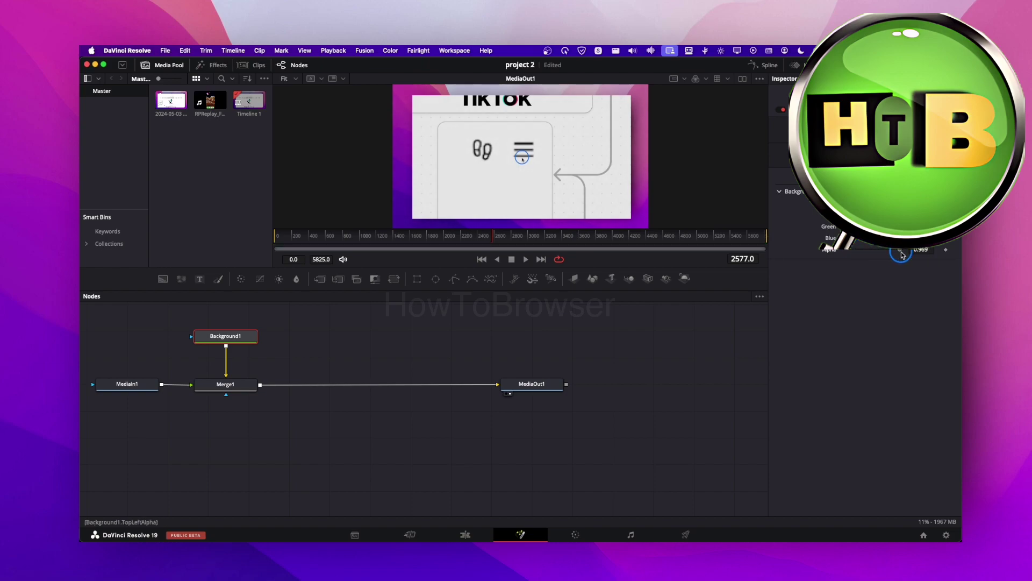
# Step: Reselect Merge1 and bring its Blend value down to about 0.577
pyautogui.click(202, 389)
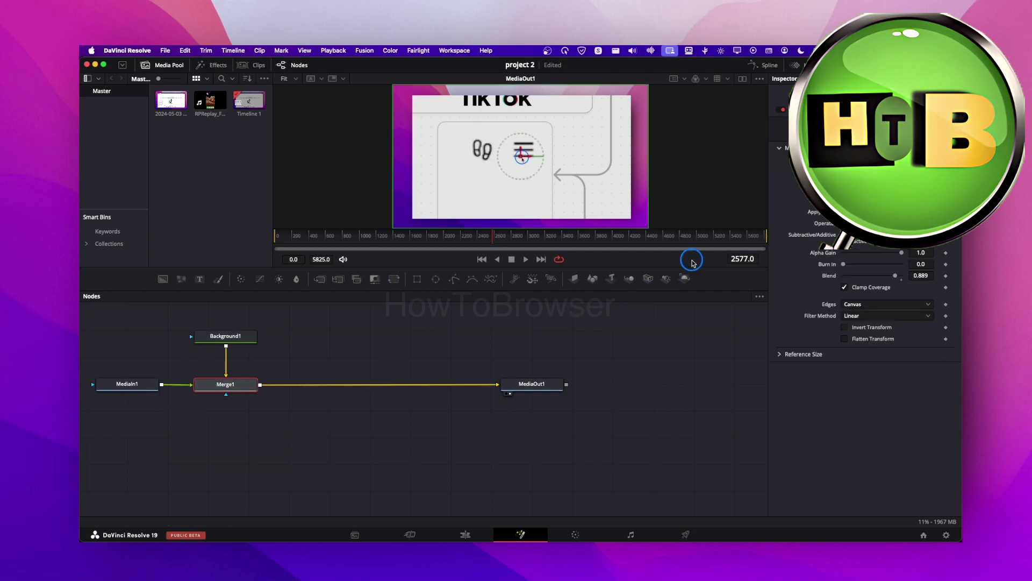
pyautogui.click(794, 148)
pyautogui.click(789, 148)
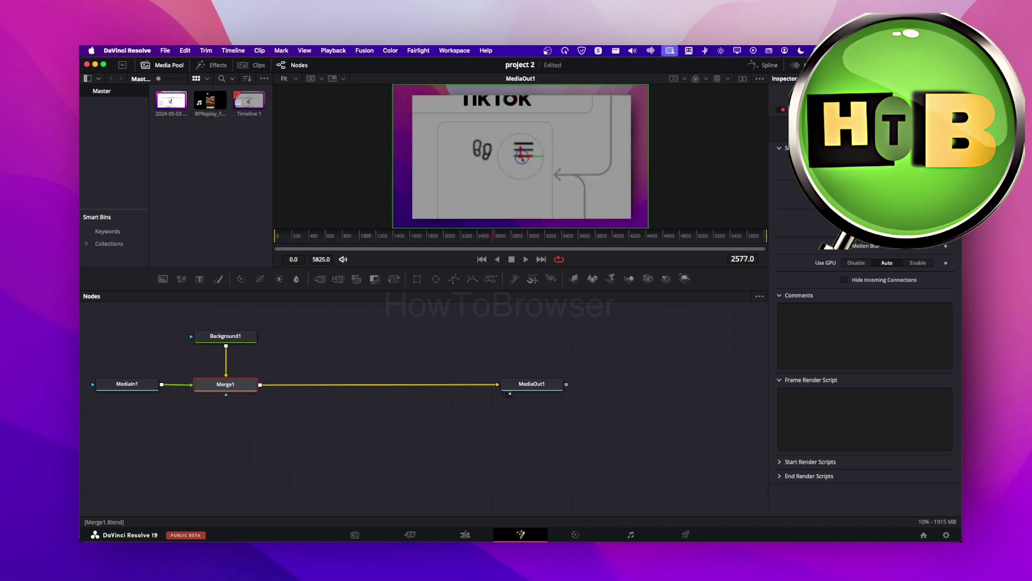
pyautogui.moveTo(230, 341)
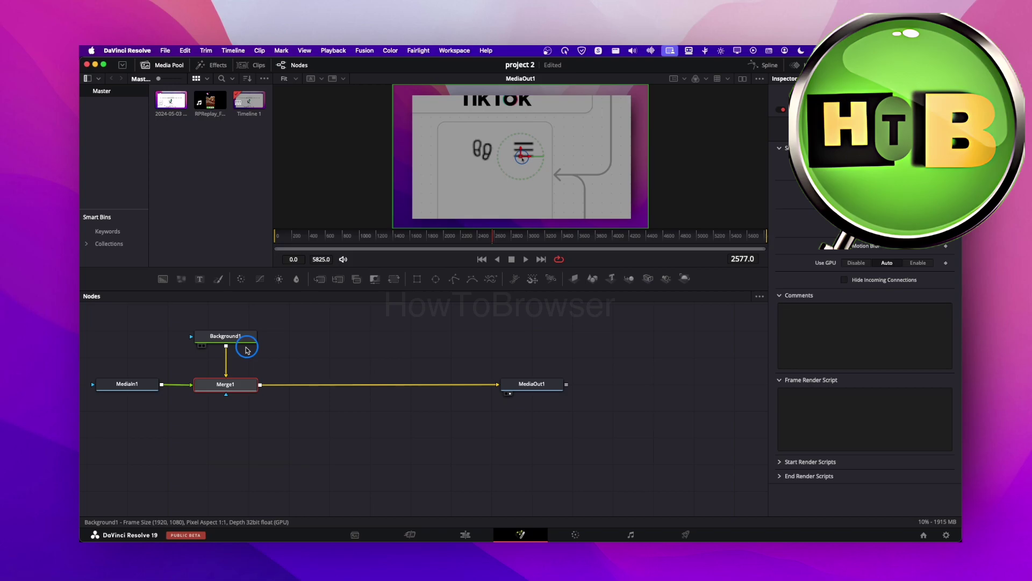
pyautogui.click(607, 332)
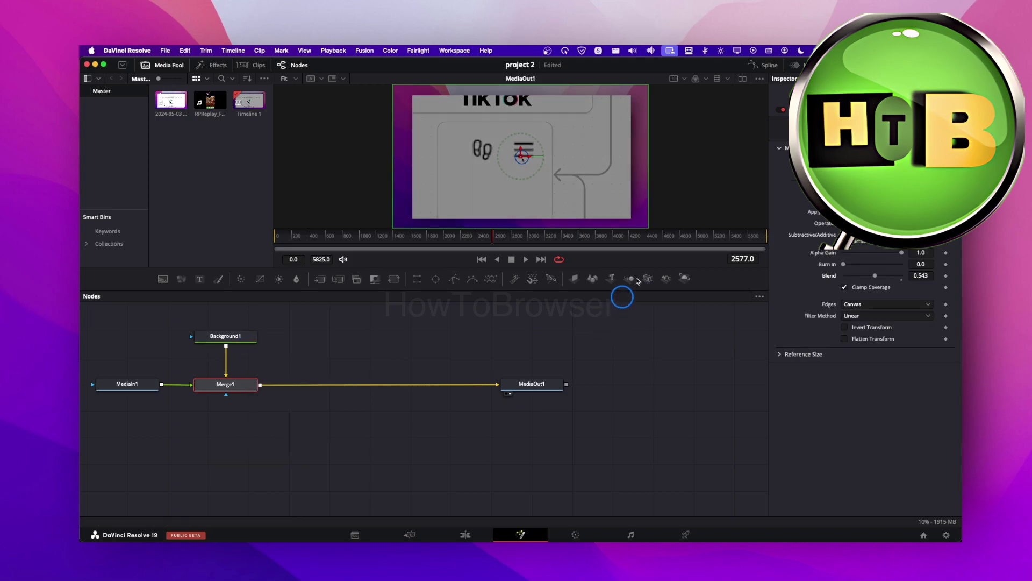
pyautogui.click(831, 274)
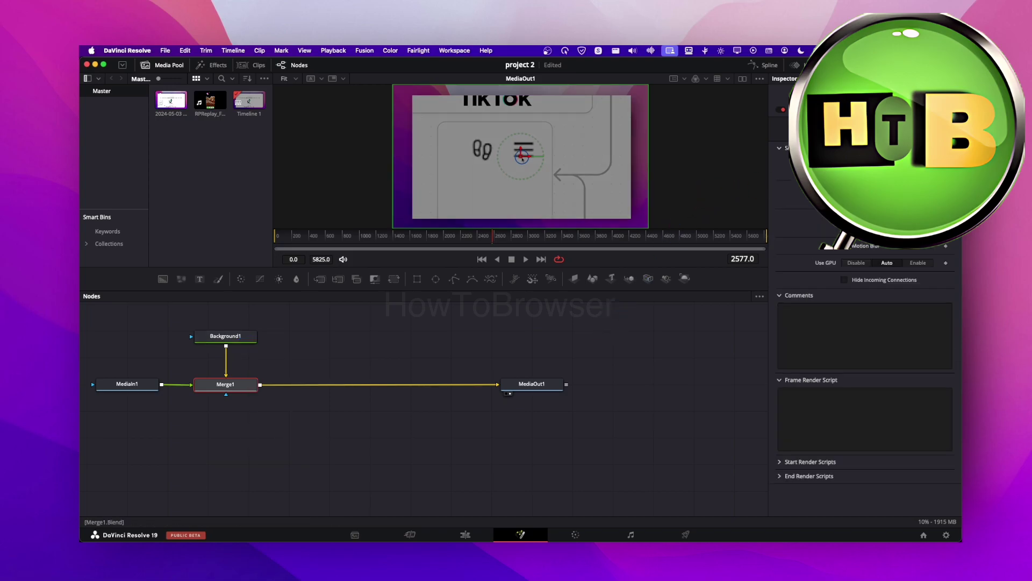
pyautogui.click(834, 243)
pyautogui.click(863, 285)
pyautogui.moveTo(874, 276)
pyautogui.mouseDown()
pyautogui.moveTo(891, 276)
pyautogui.moveTo(866, 277)
pyautogui.moveTo(877, 276)
pyautogui.mouseUp()
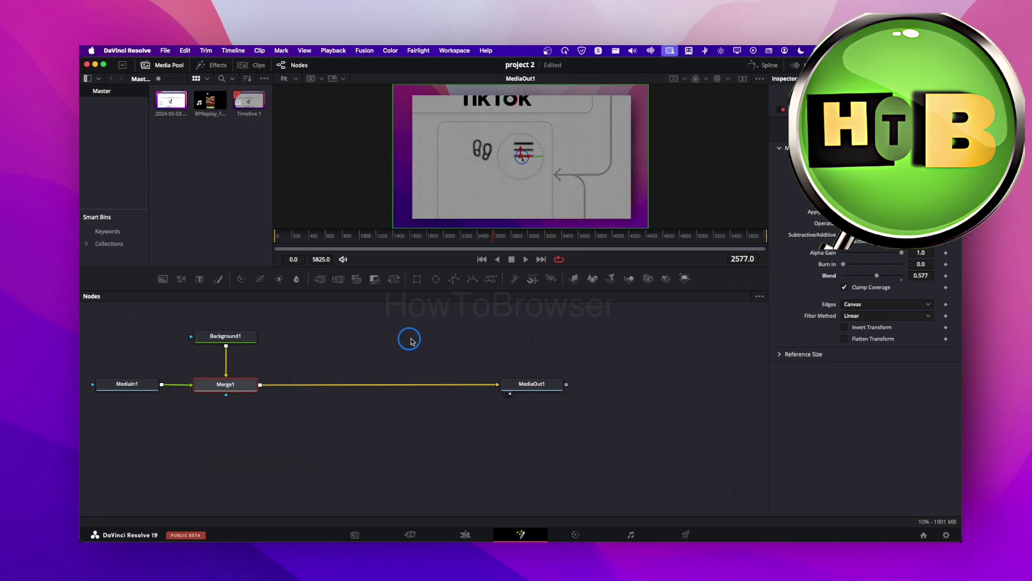